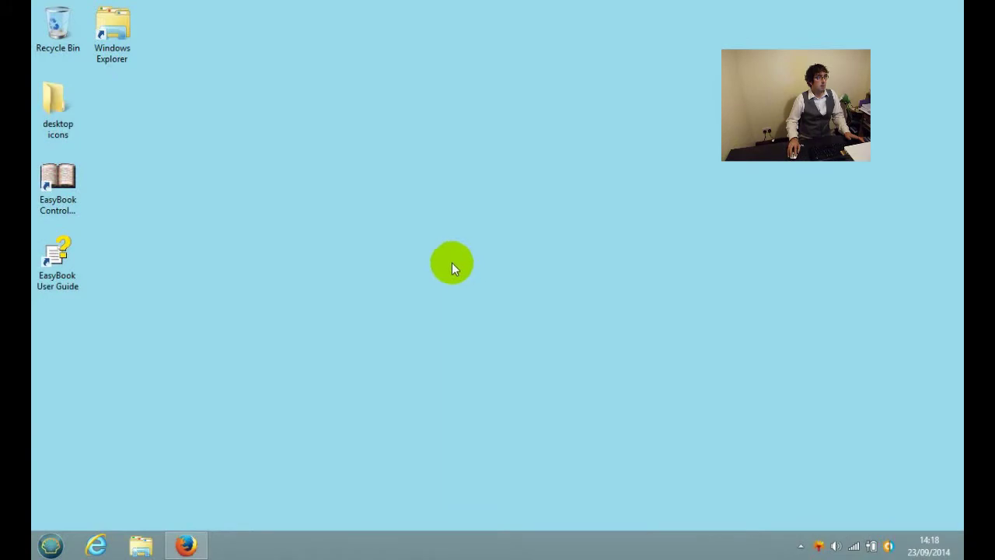
# Launch the EasyBook Control Centre, continue past the evaluation notice and open the System Settings
pyautogui.doubleClick(69, 170)
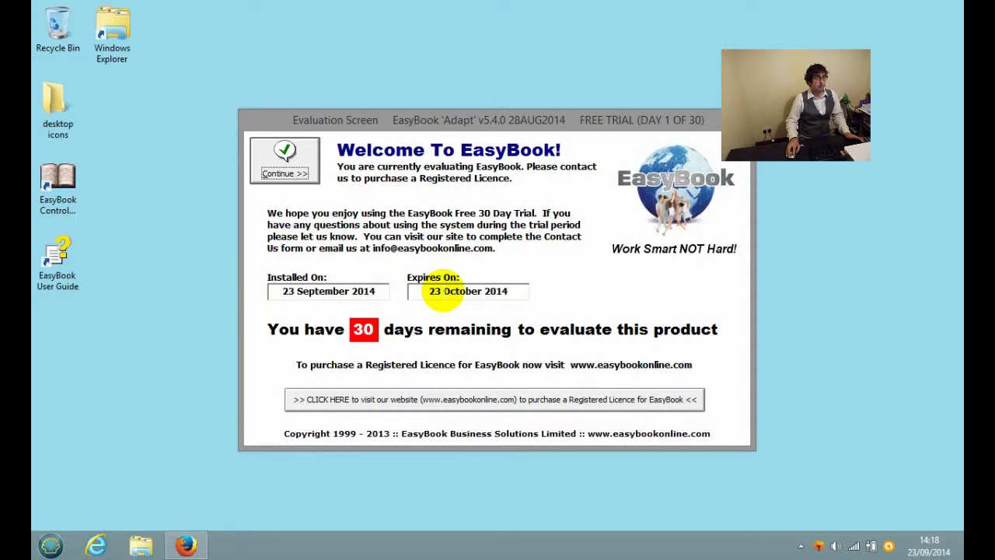
pyautogui.click(300, 175)
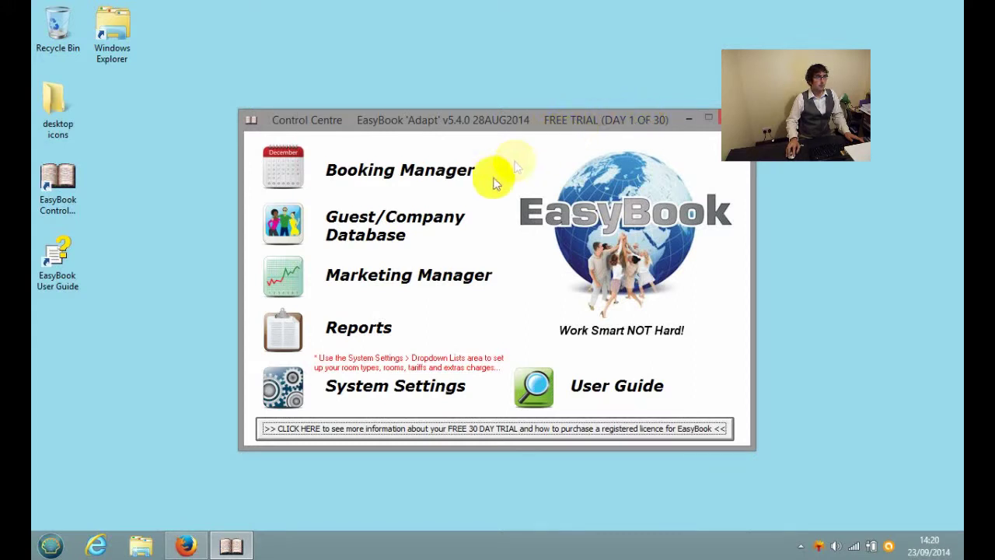
pyautogui.click(414, 394)
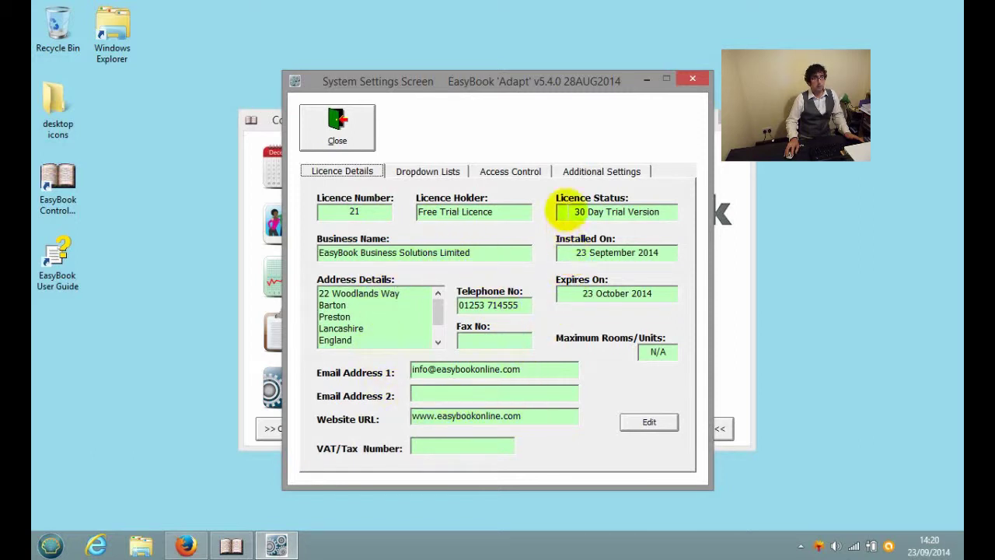
# Review the licence status, installation date and expiry date in the licence details
pyautogui.moveTo(574, 211); pyautogui.dragTo(662, 211)
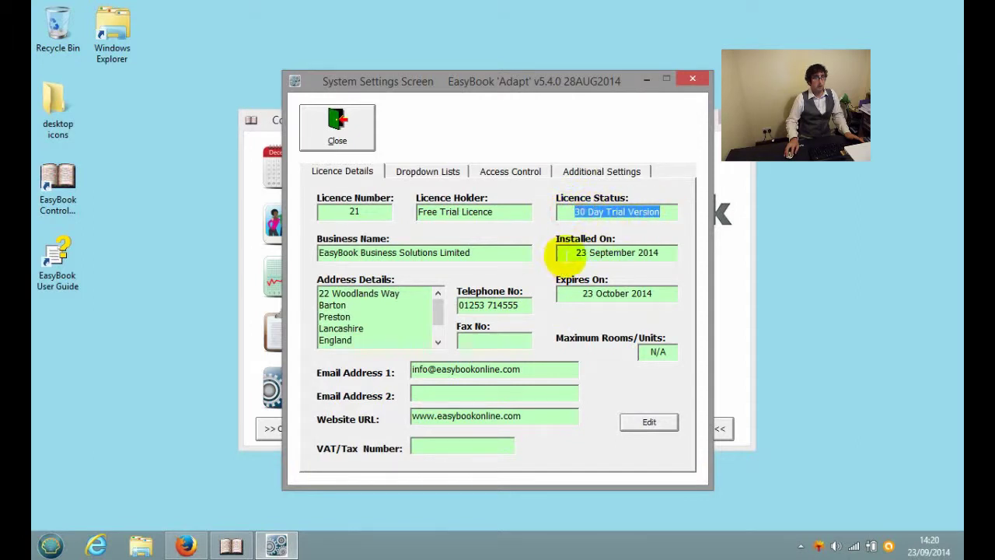
pyautogui.moveTo(567, 252); pyautogui.dragTo(673, 253)
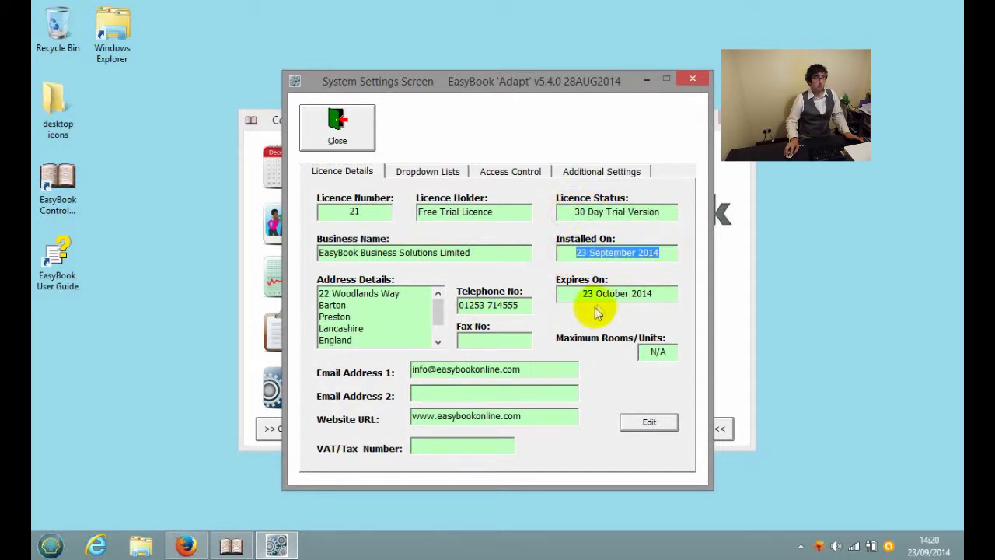
pyautogui.moveTo(568, 293); pyautogui.dragTo(665, 296)
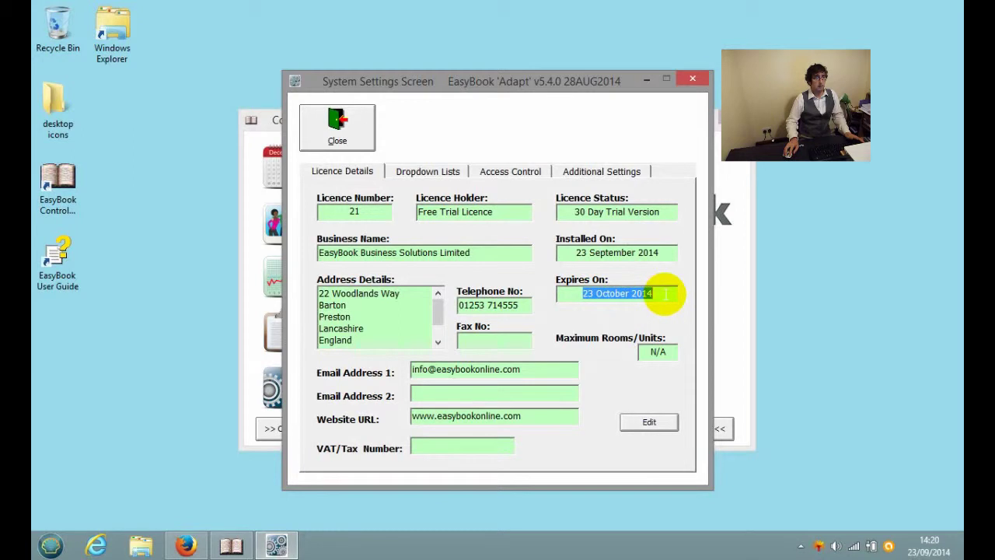
pyautogui.click(356, 171)
# Review the room types set up in the dropdown lists, going through the double, twin and overflow/swap entries
pyautogui.click(415, 172)
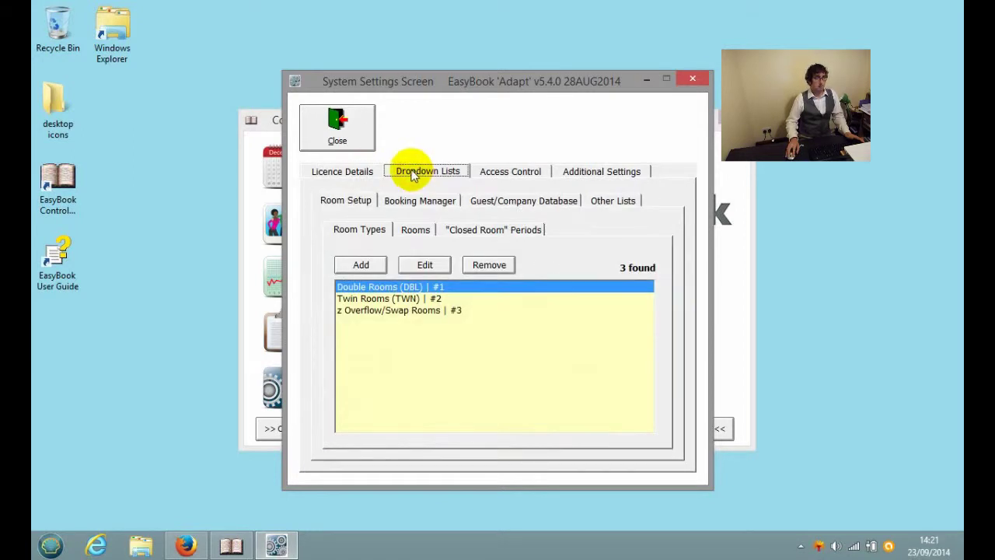
pyautogui.click(363, 233)
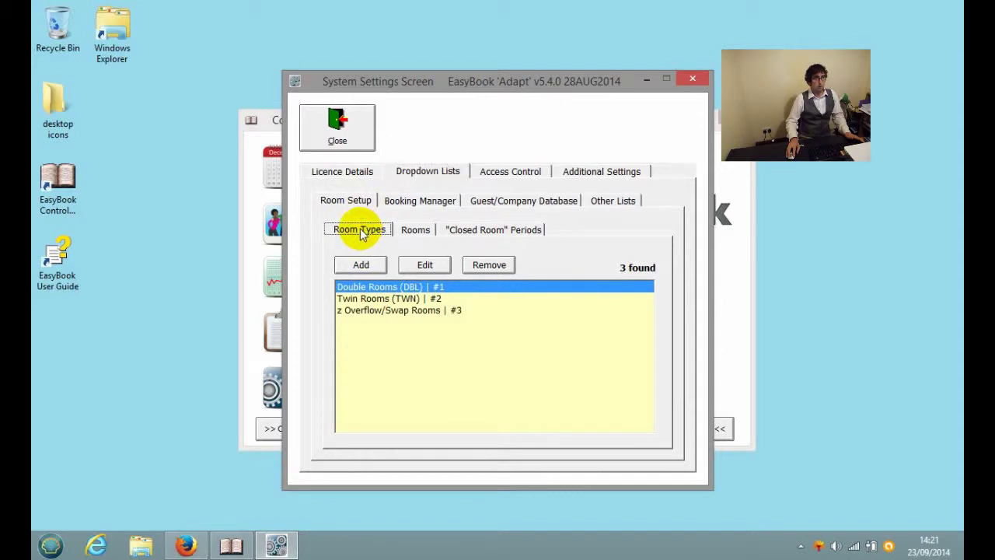
pyautogui.click(408, 233)
pyautogui.click(370, 233)
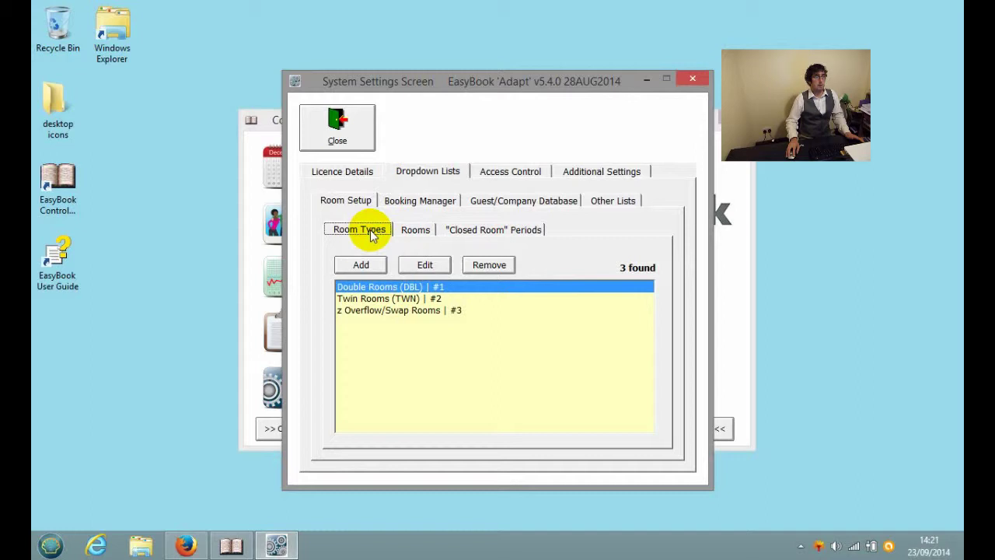
pyautogui.click(368, 288)
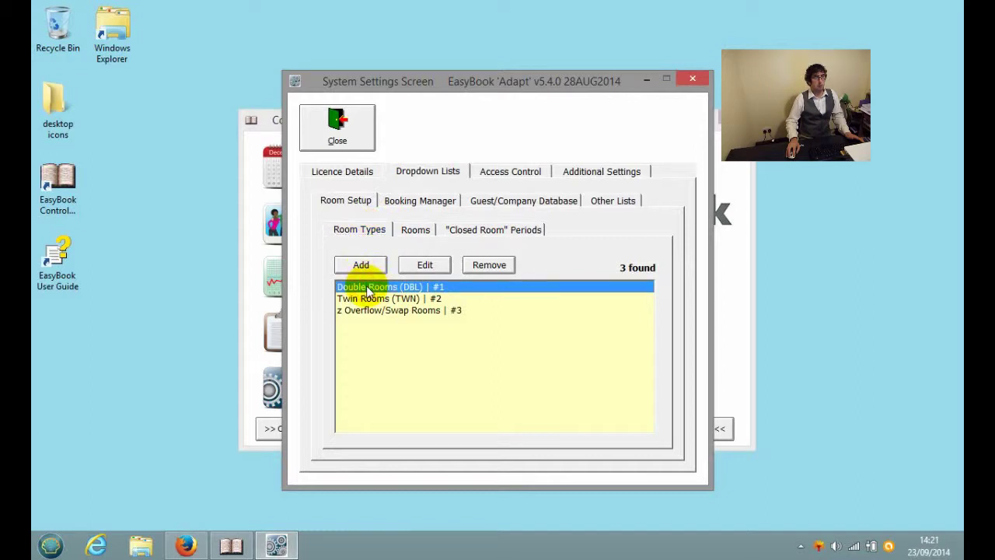
pyautogui.click(367, 302)
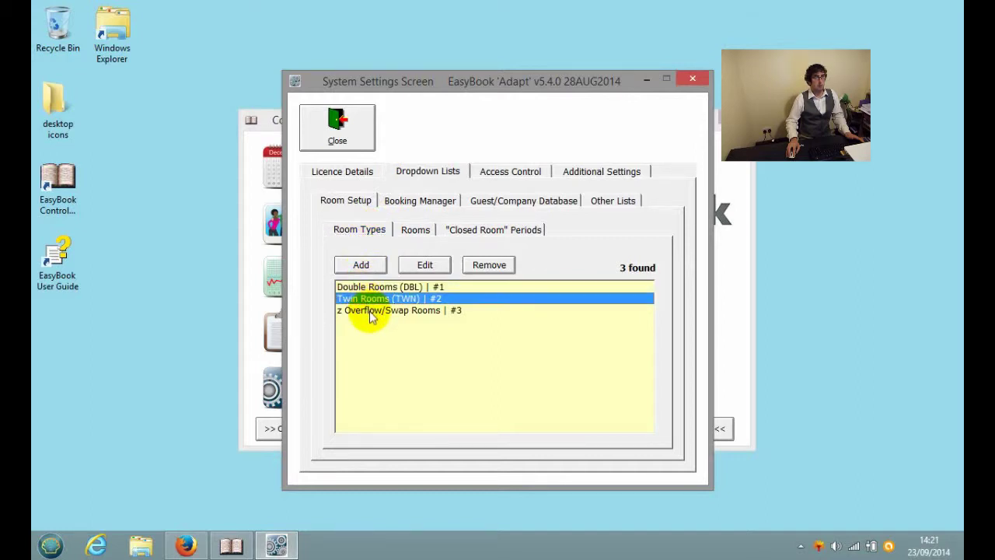
pyautogui.click(370, 311)
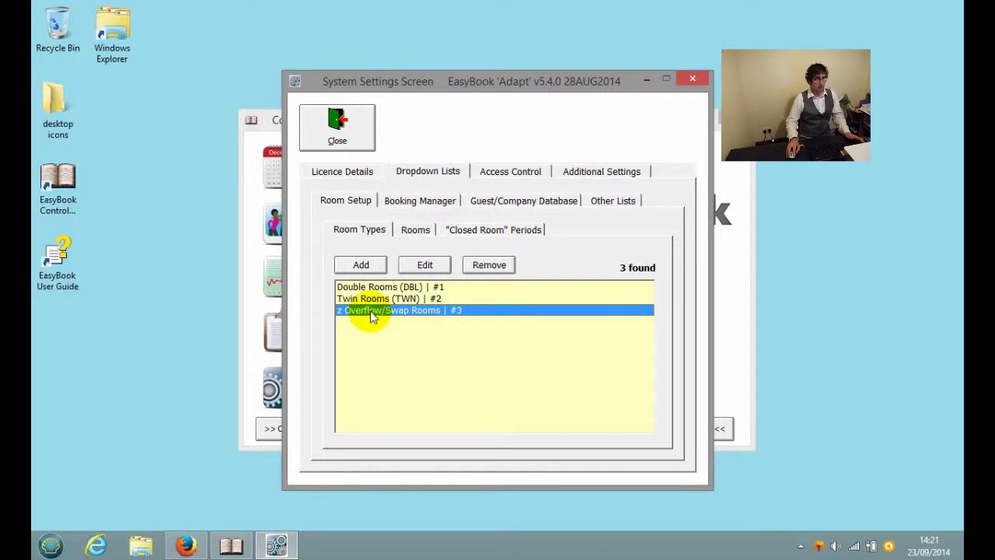
pyautogui.click(357, 286)
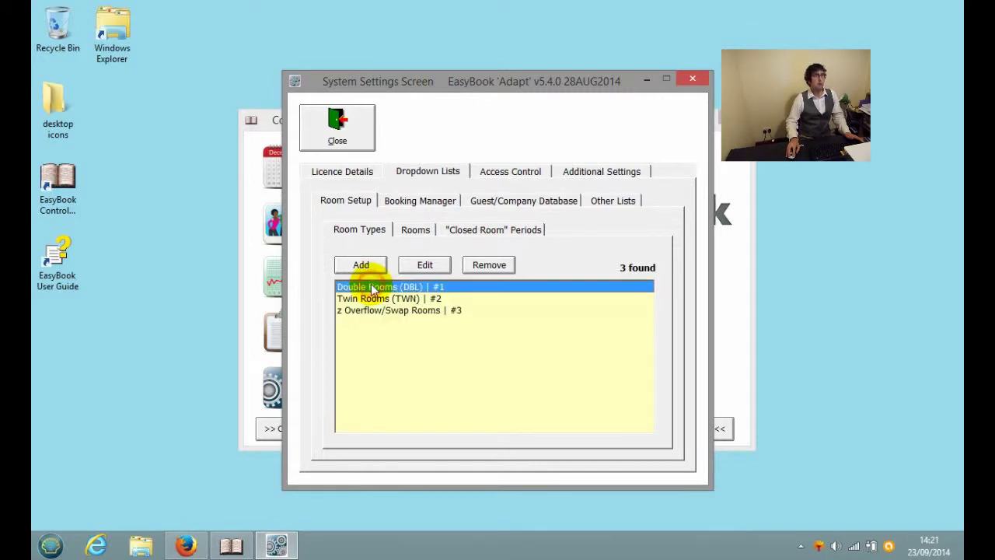
# Inspect the Room 01 - Double Bed record, including its description, maximum occupancy and cleaning notes, and close it without saving
pyautogui.click(417, 232)
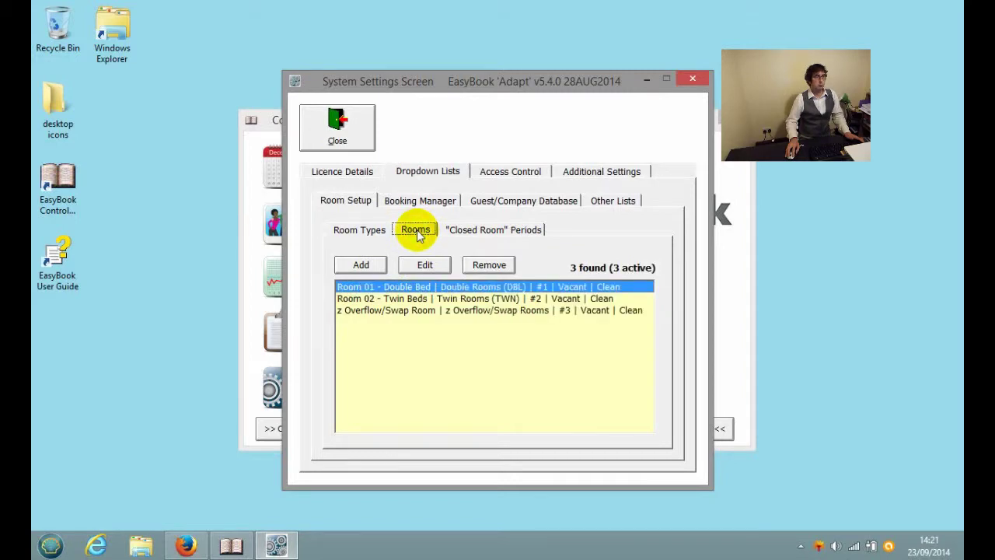
pyautogui.doubleClick(401, 287)
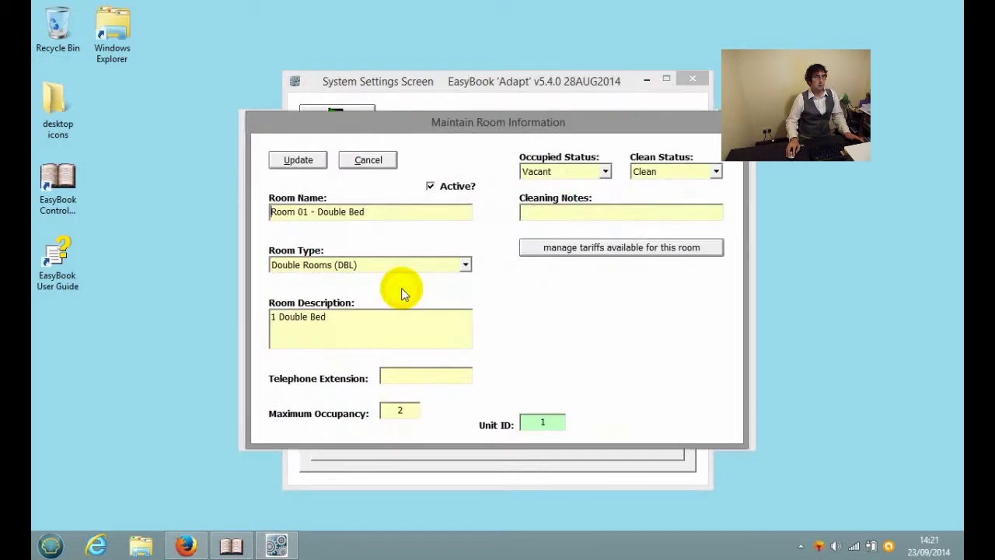
pyautogui.click(365, 212)
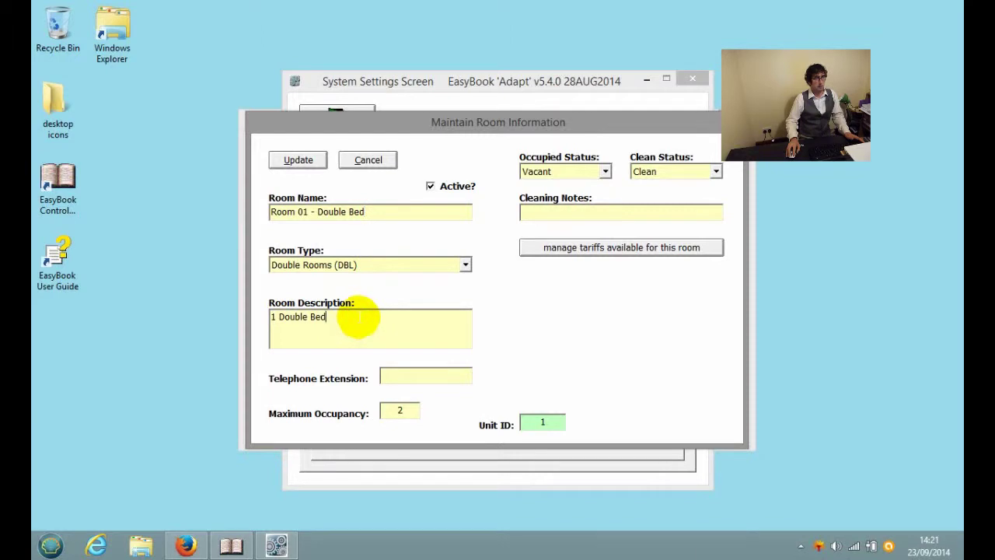
pyautogui.click(400, 411)
pyautogui.doubleClick(398, 410)
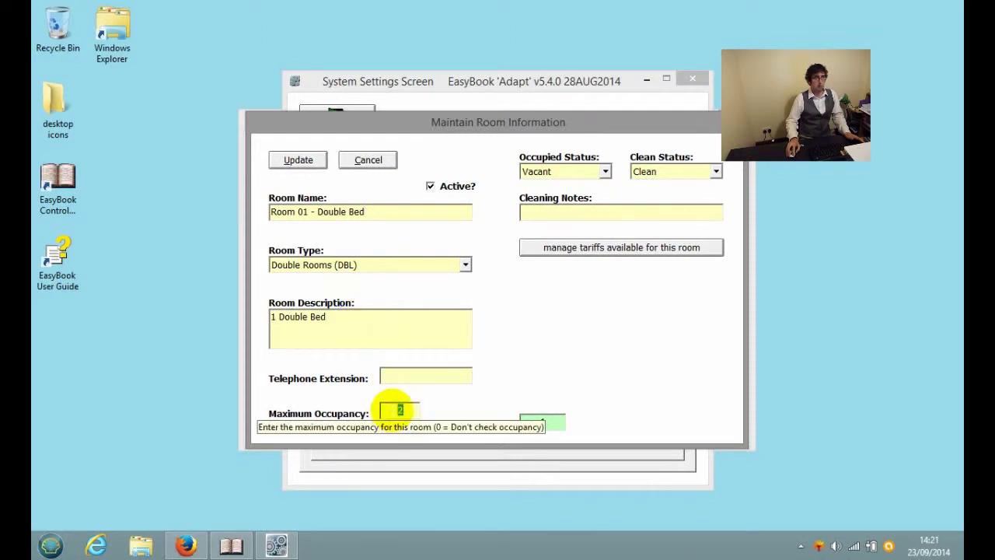
pyautogui.click(400, 410)
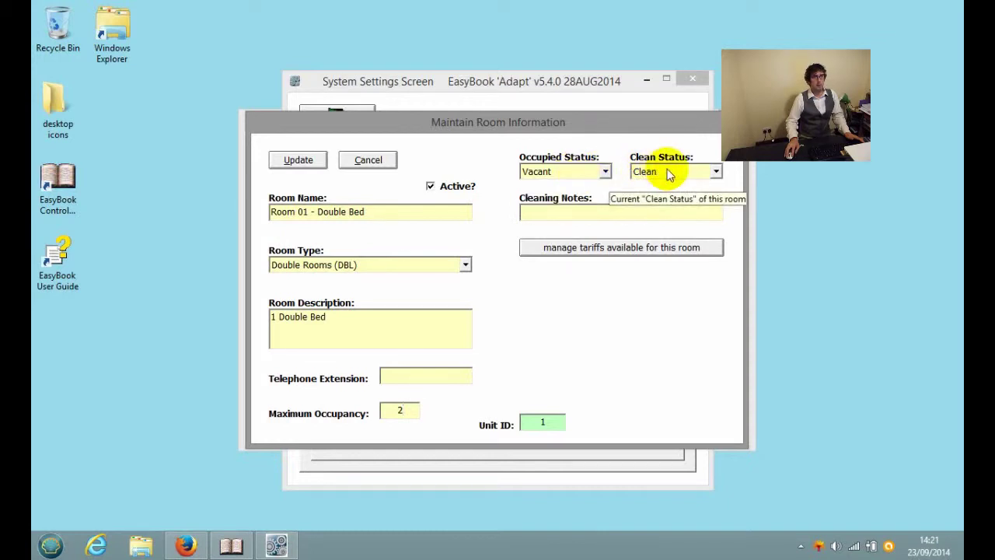
pyautogui.click(581, 210)
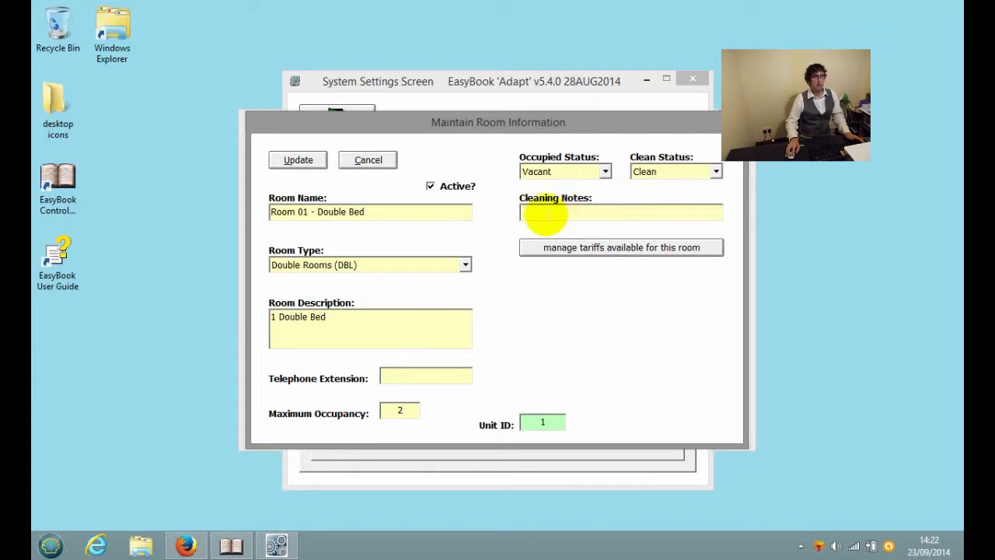
pyautogui.click(371, 165)
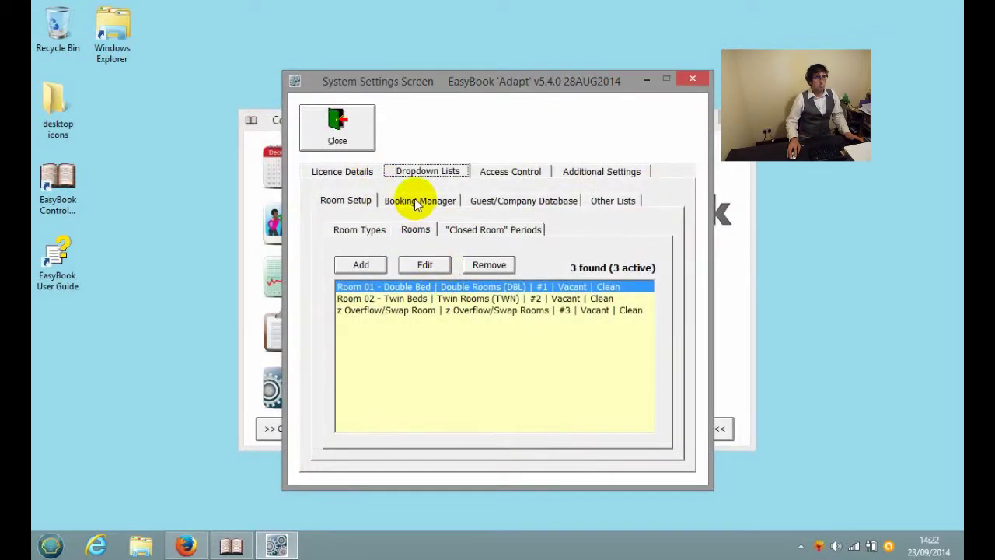
# Examine the booking tariffs, checking the cost settings of the Room Only (Per Night) tariff and closing it without saving
pyautogui.click(417, 203)
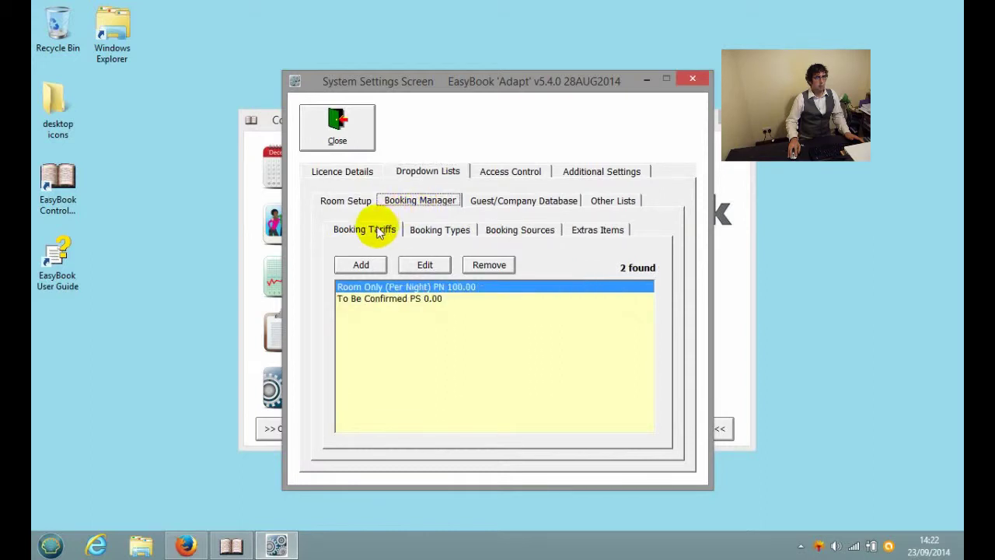
pyautogui.click(376, 232)
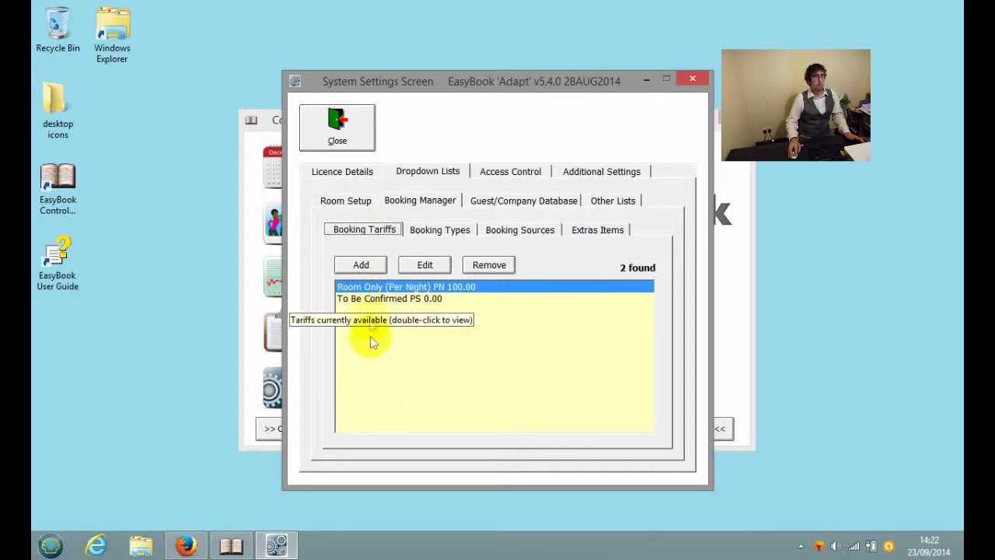
pyautogui.doubleClick(371, 287)
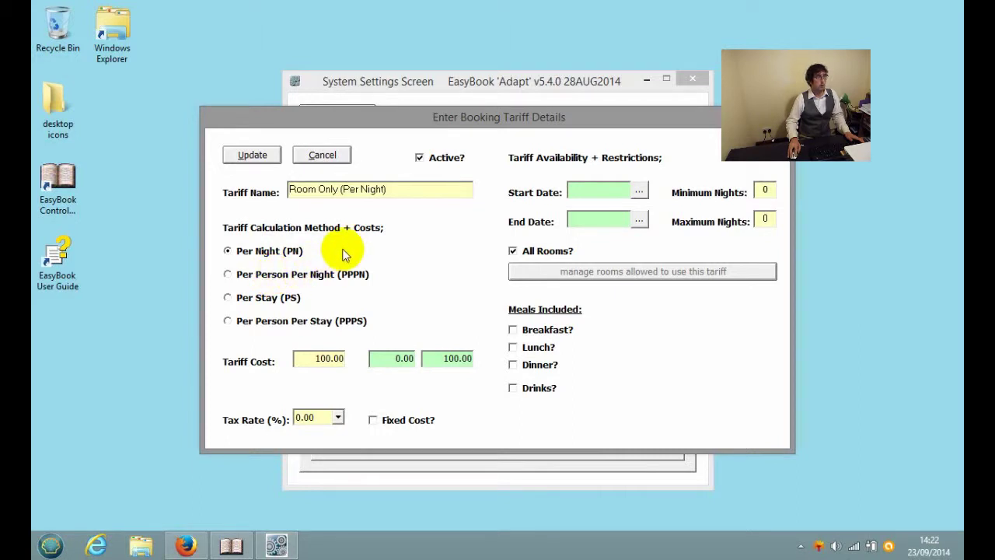
pyautogui.moveTo(346, 357); pyautogui.dragTo(309, 362)
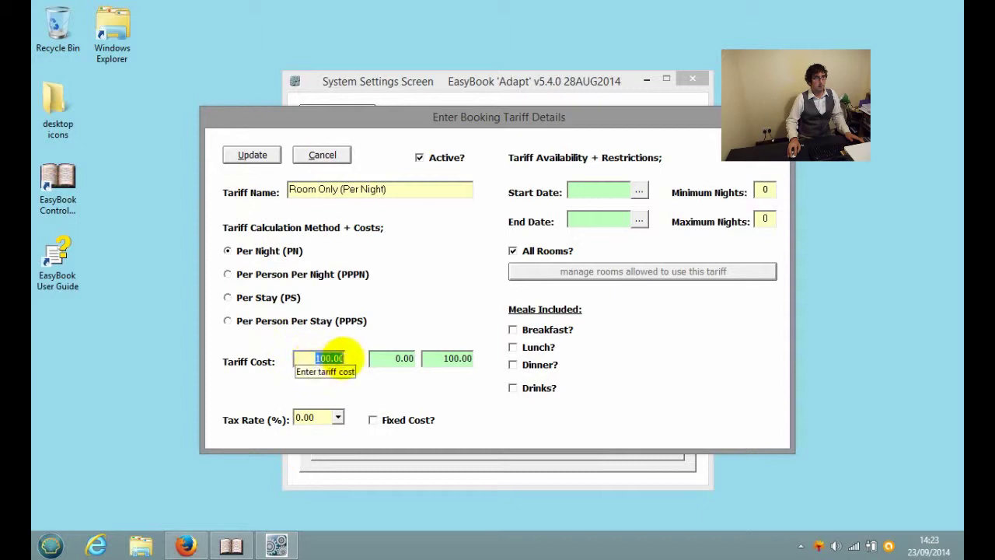
pyautogui.click(320, 155)
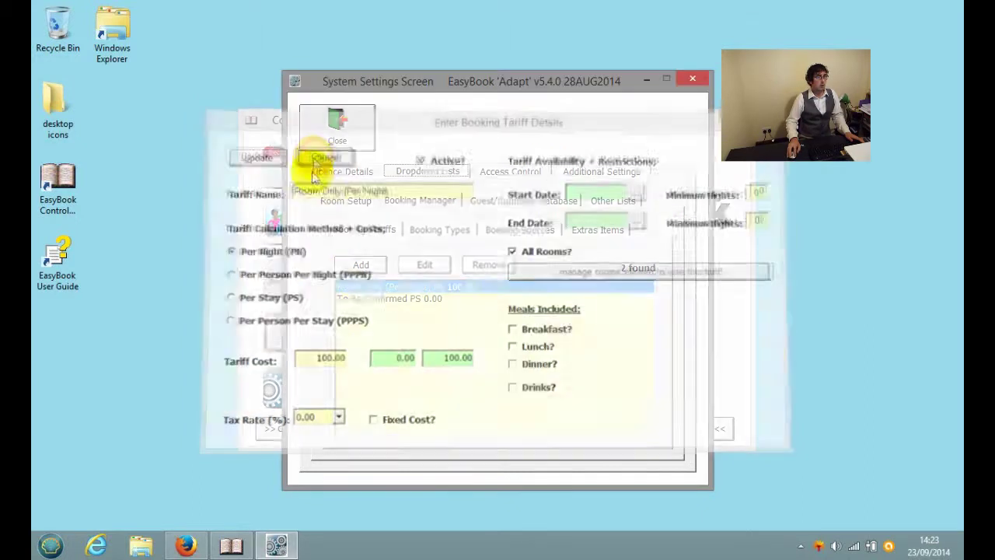
pyautogui.click(377, 300)
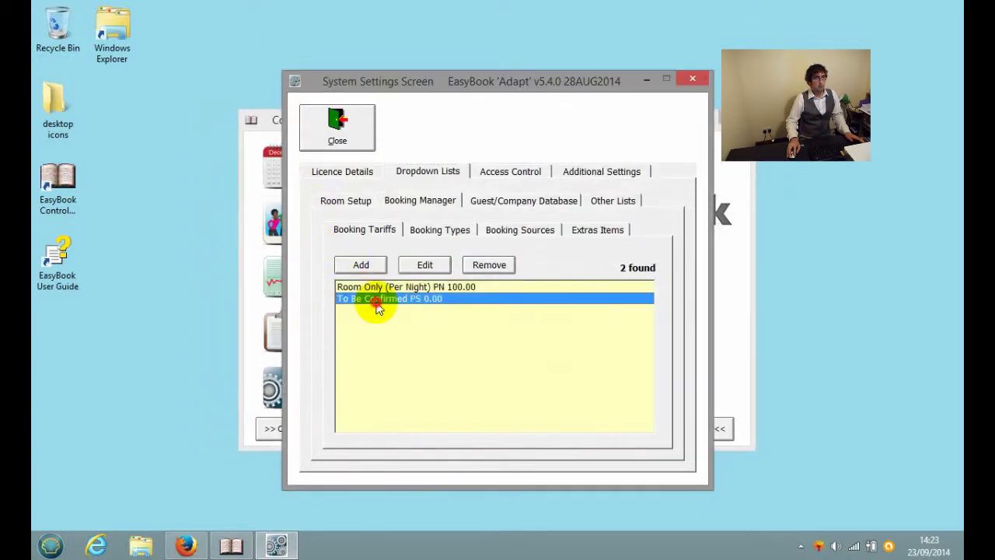
pyautogui.click(379, 288)
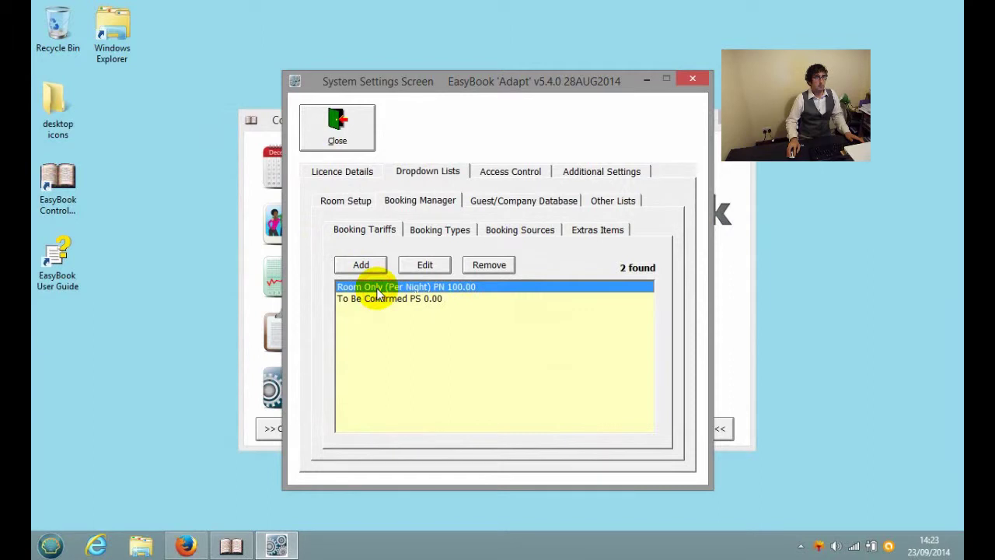
# View the Bar Drinks and Snacks extras item, check its item cost and close it without saving
pyautogui.click(579, 234)
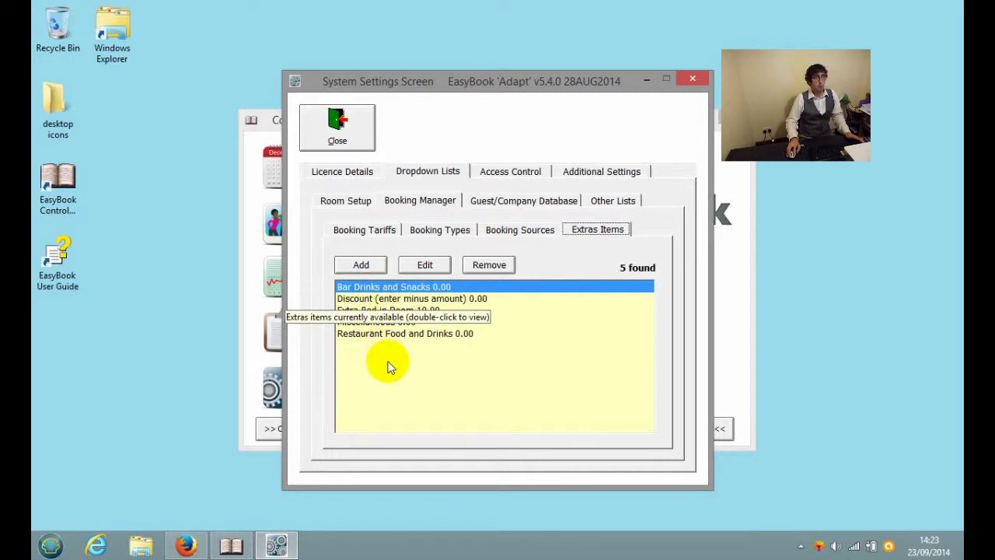
pyautogui.doubleClick(395, 286)
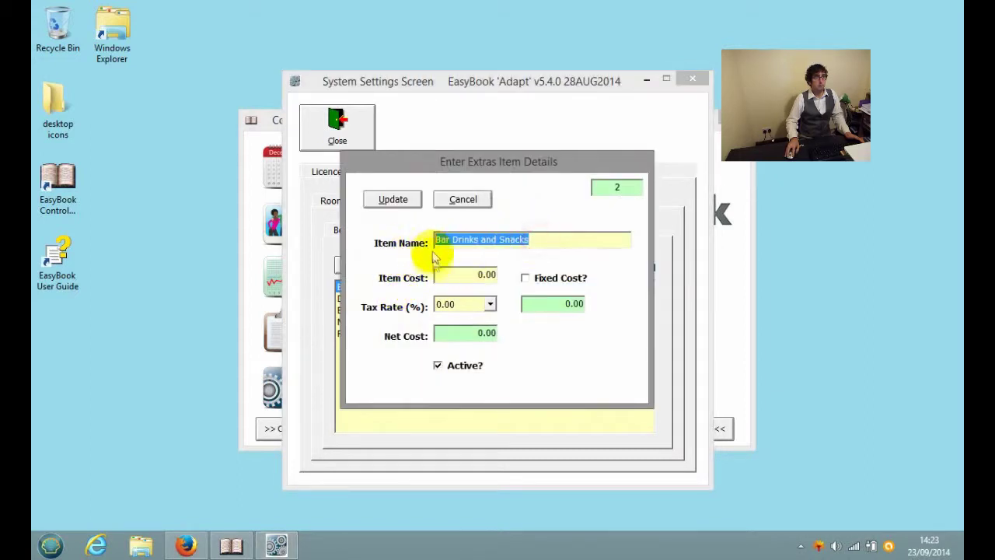
pyautogui.click(474, 275)
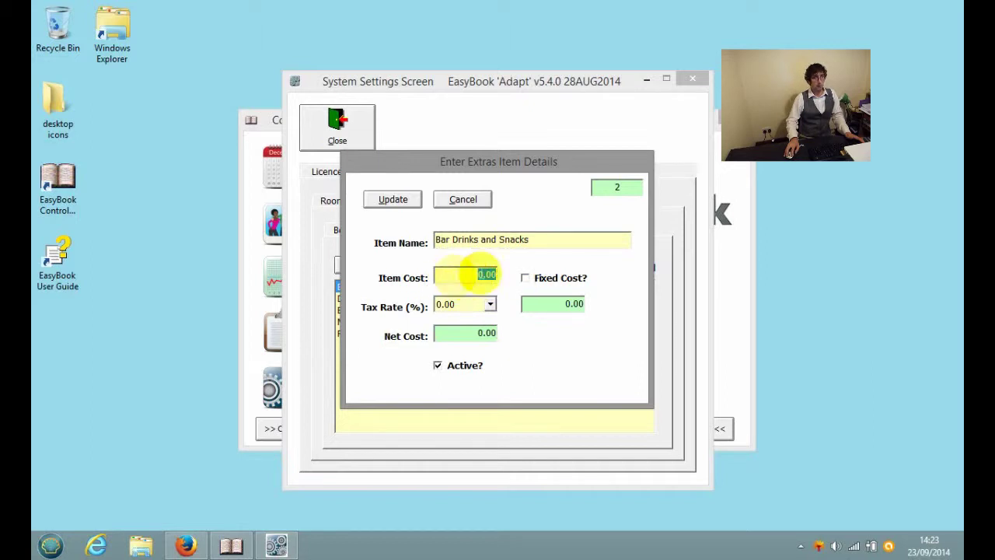
pyautogui.click(468, 199)
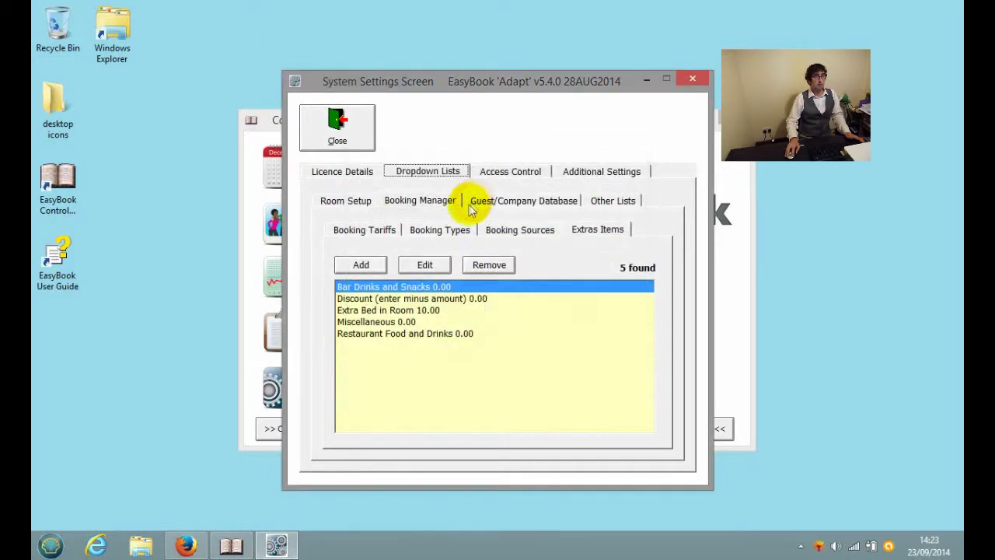
# Check the item cost of the Extra Bed in Room extras item and close its details without saving
pyautogui.click(392, 310)
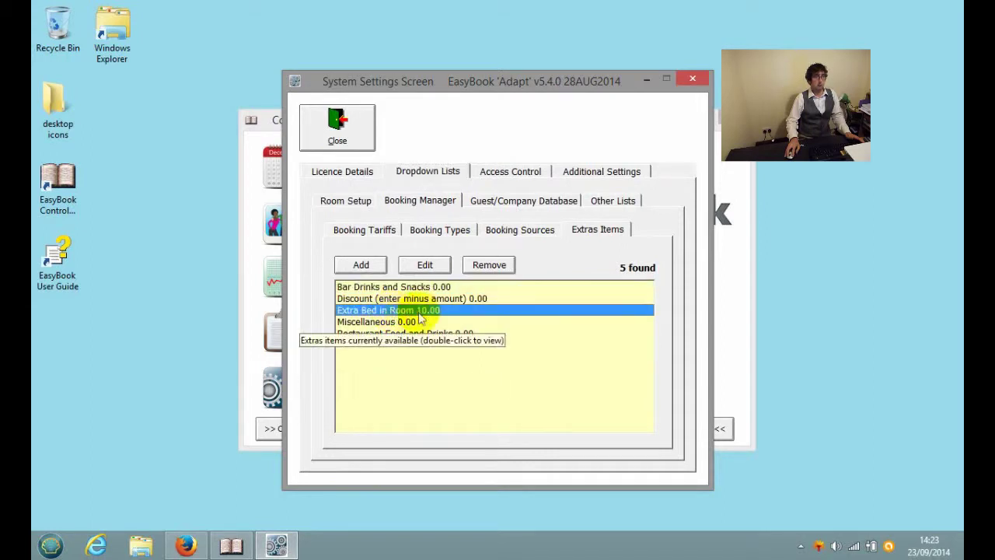
pyautogui.doubleClick(420, 310)
pyautogui.click(459, 275)
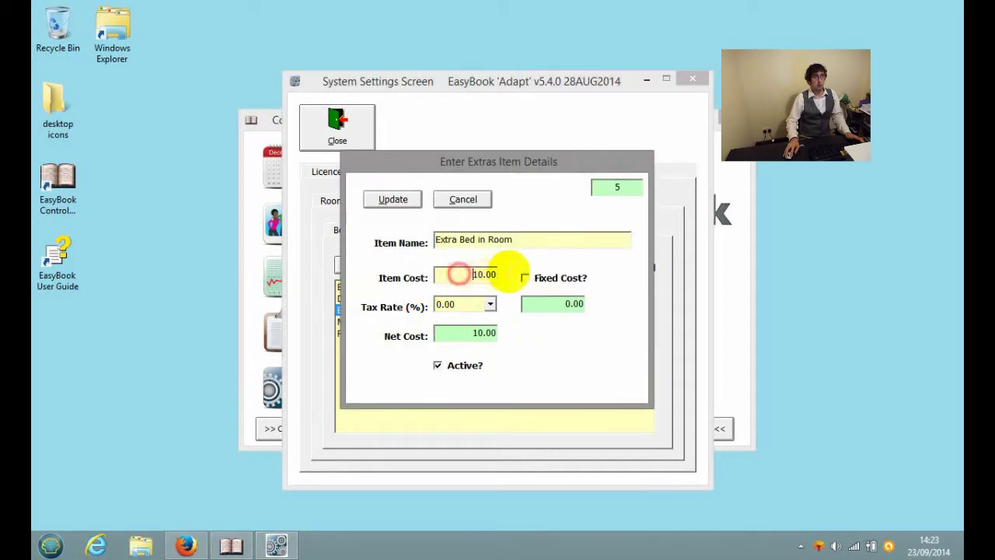
pyautogui.click(467, 200)
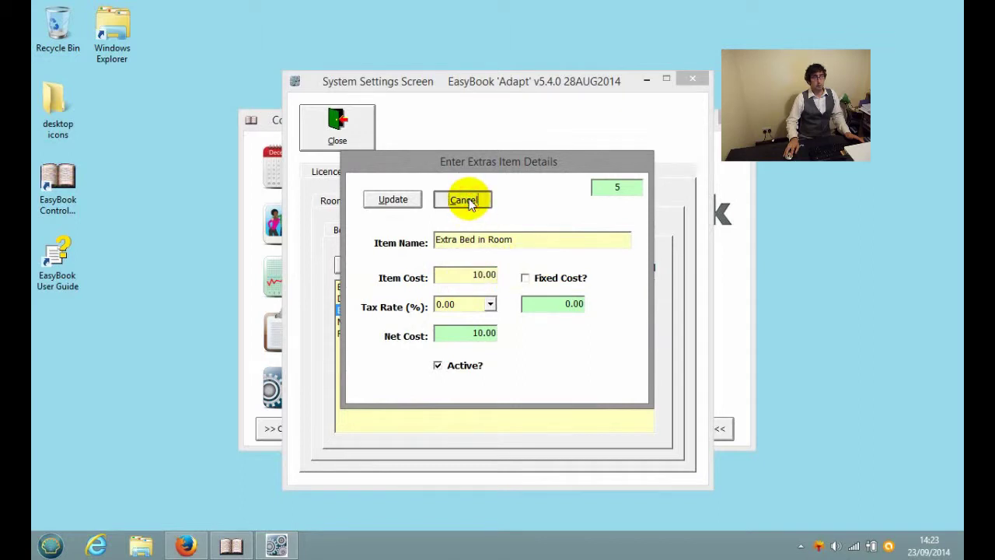
pyautogui.click(467, 200)
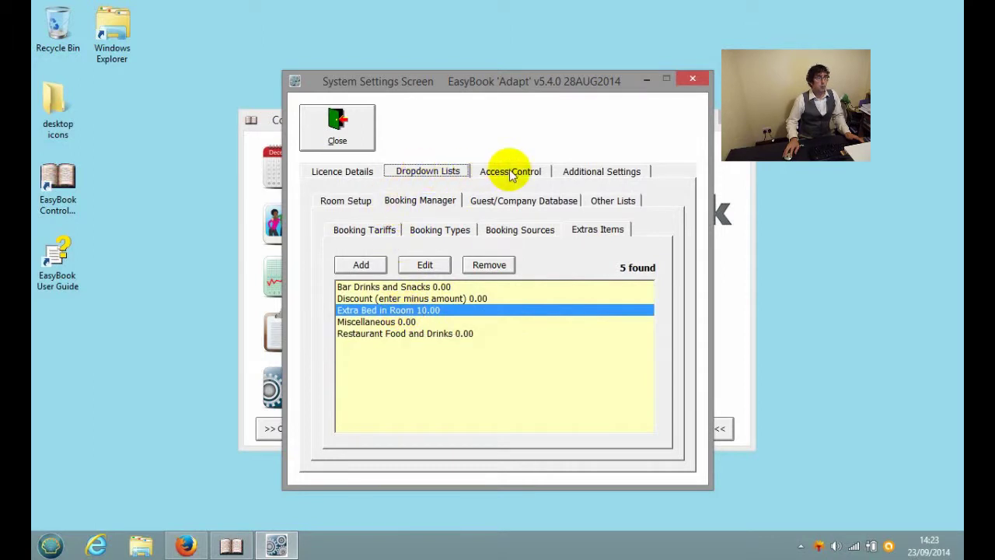
# In the additional settings, set the word processor to MSWORD2000 and the screen resolution to 1024x768
pyautogui.click(572, 172)
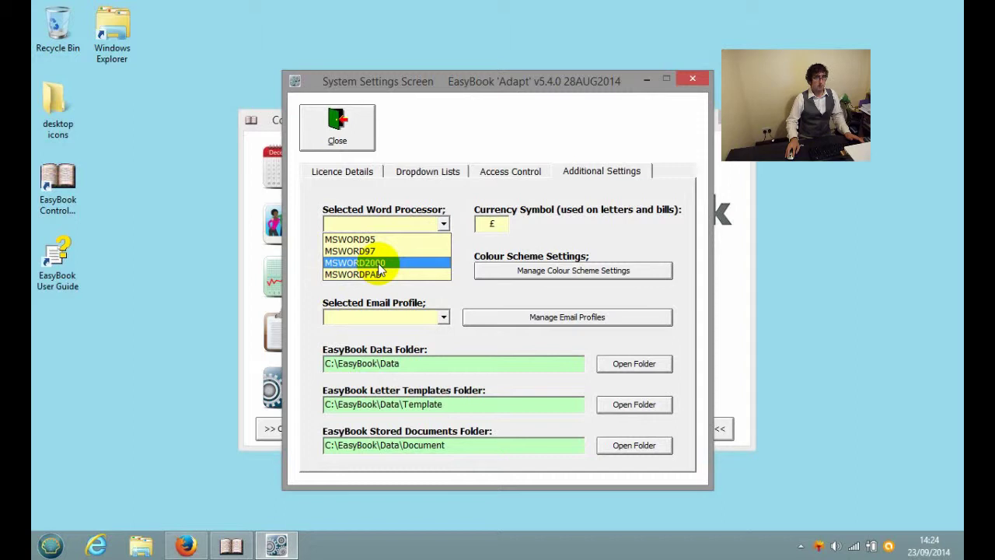
pyautogui.click(378, 264)
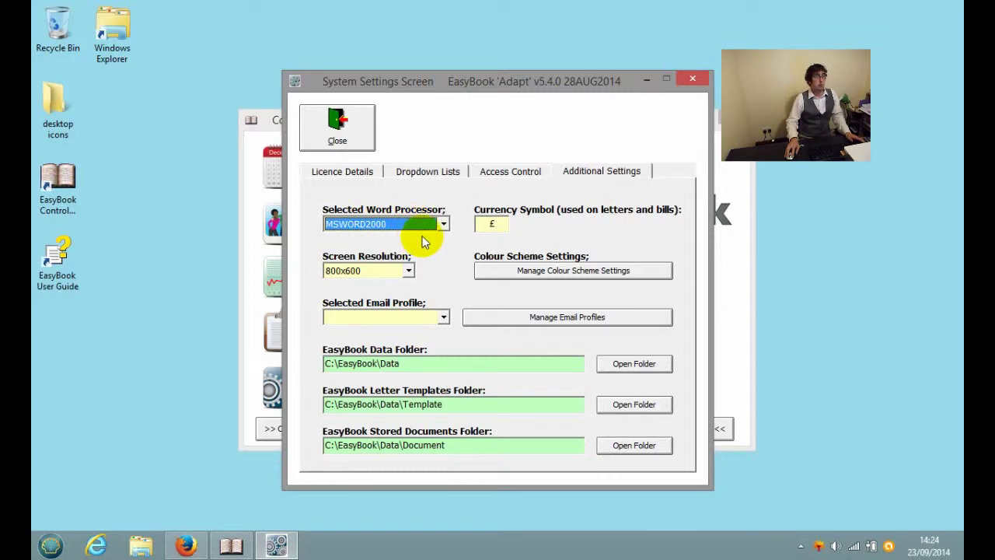
pyautogui.click(367, 271)
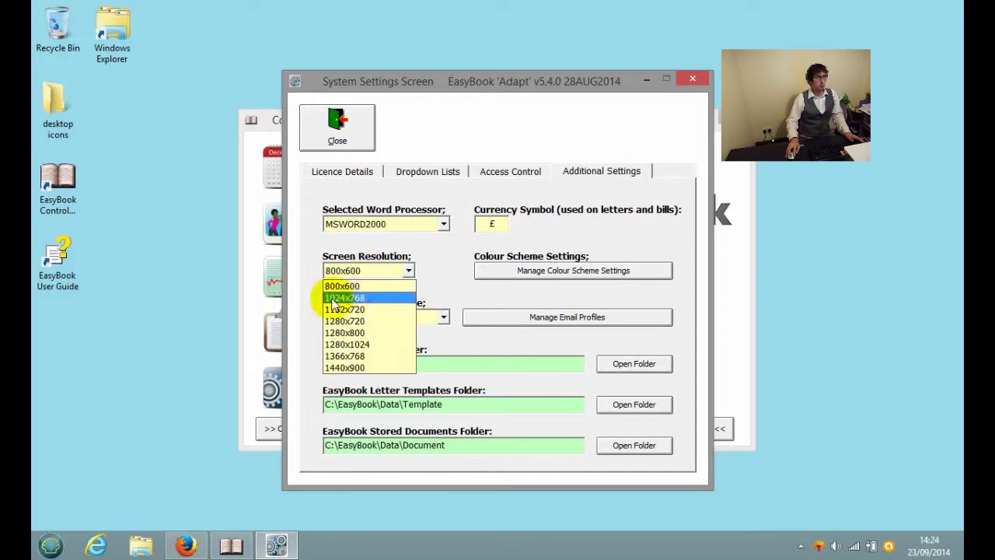
pyautogui.click(362, 299)
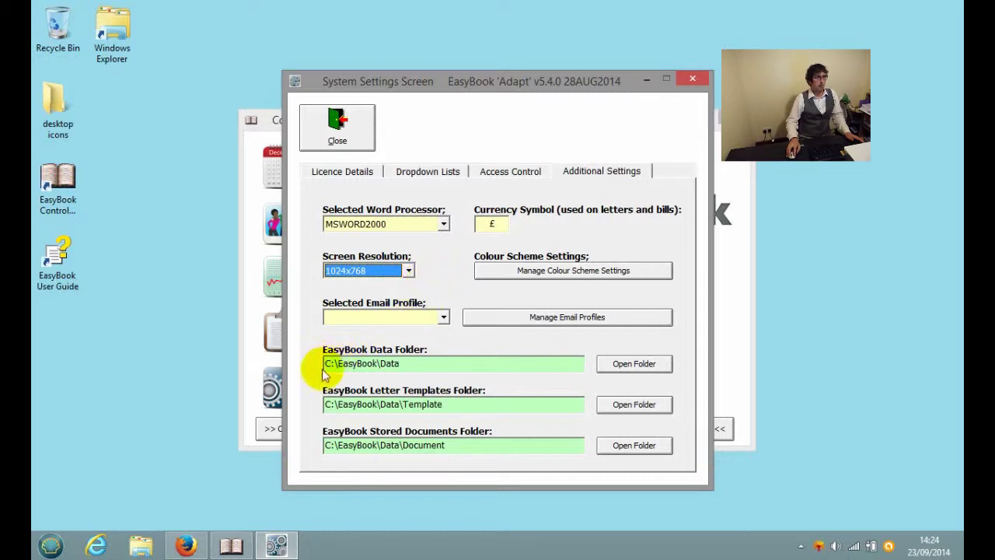
# Check the EasyBook data folder path in the additional settings and close the system settings
pyautogui.moveTo(433, 357); pyautogui.dragTo(322, 363)
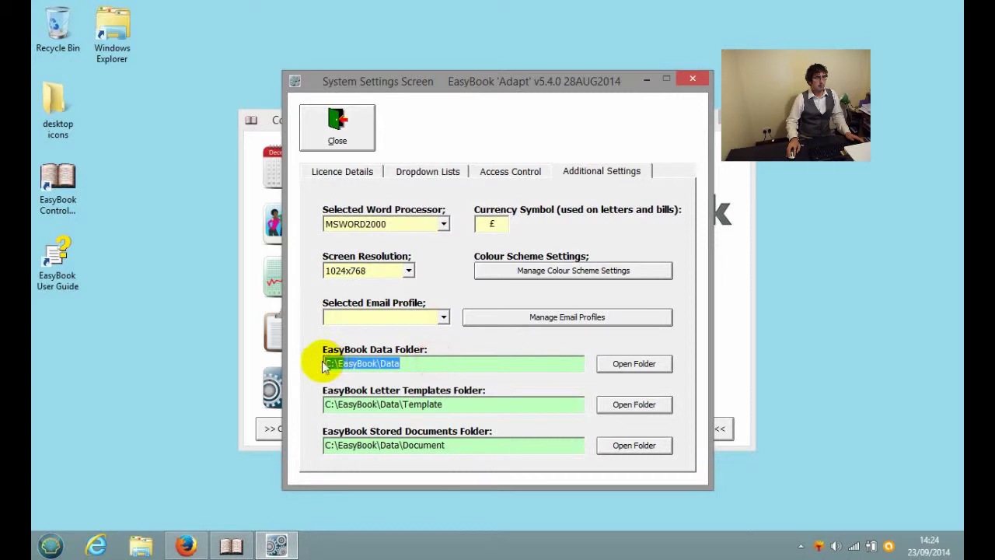
pyautogui.click(412, 360)
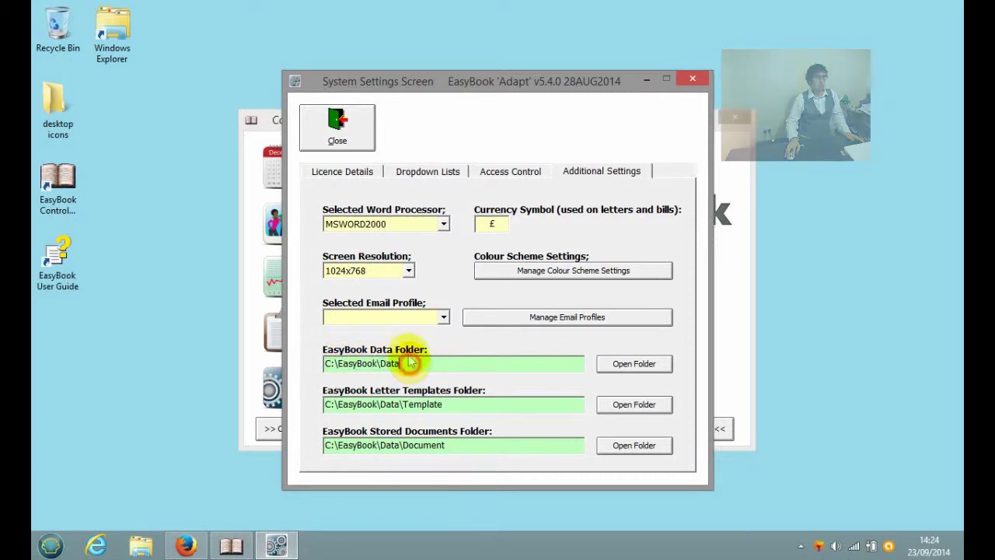
pyautogui.click(371, 122)
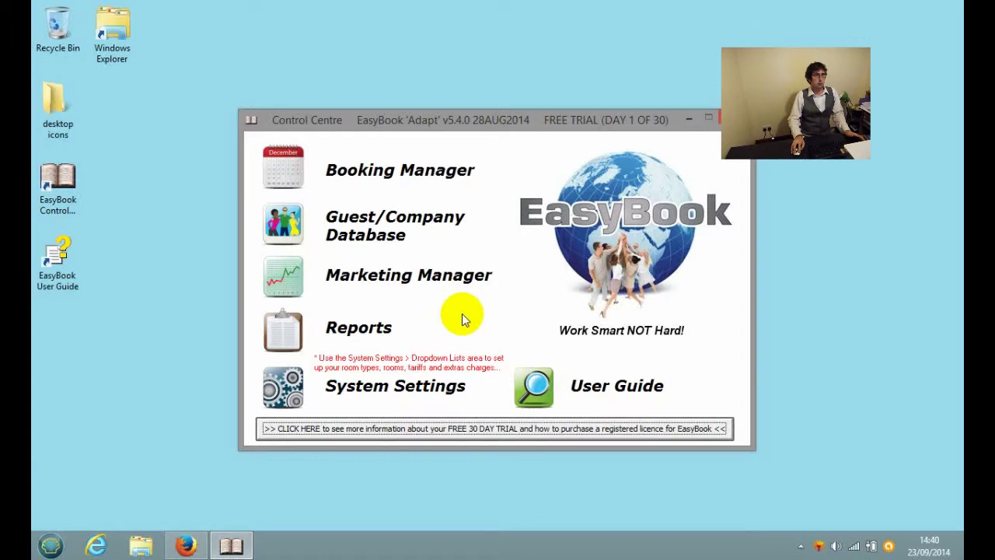
# Open the User Guide, expand its contents and view the EasyBook Overview topic
pyautogui.click(598, 385)
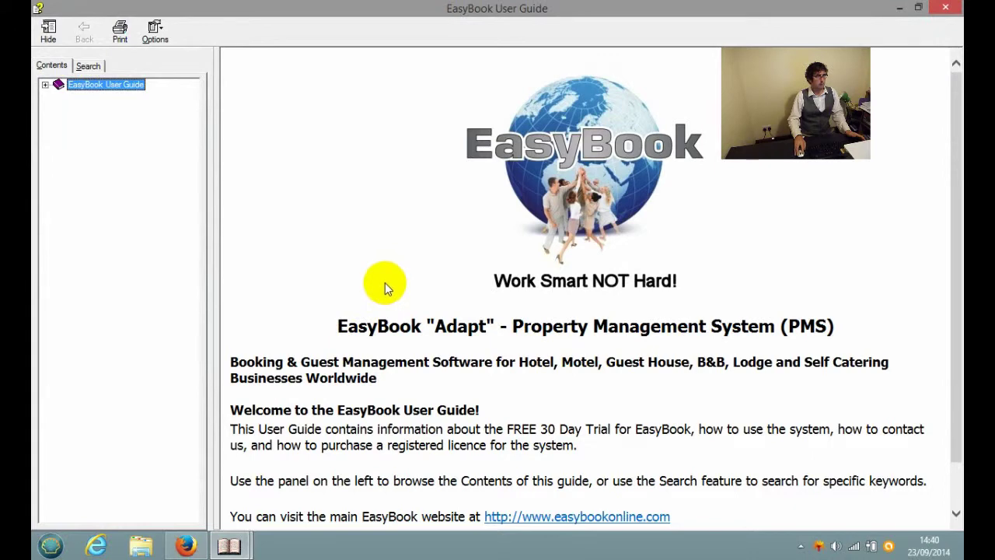
pyautogui.click(45, 84)
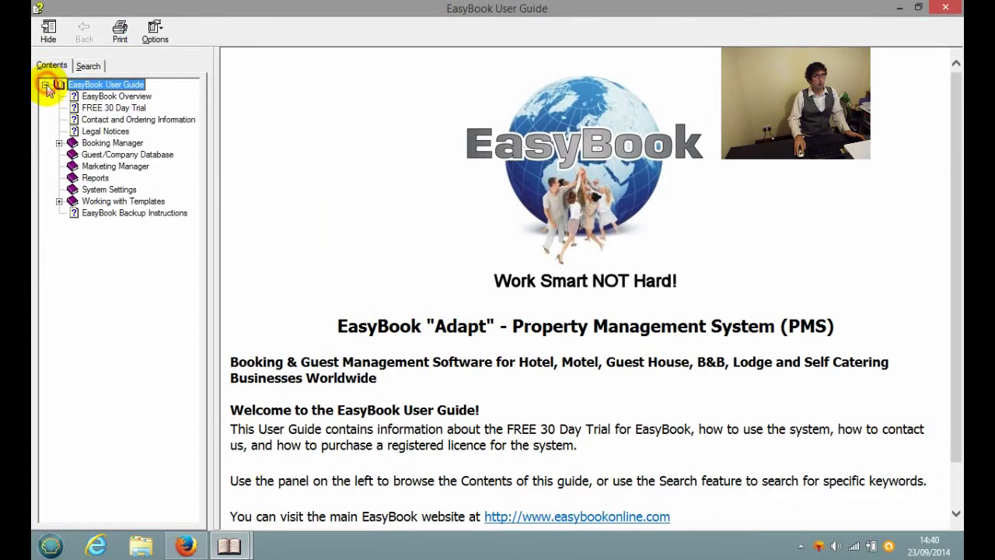
pyautogui.click(114, 98)
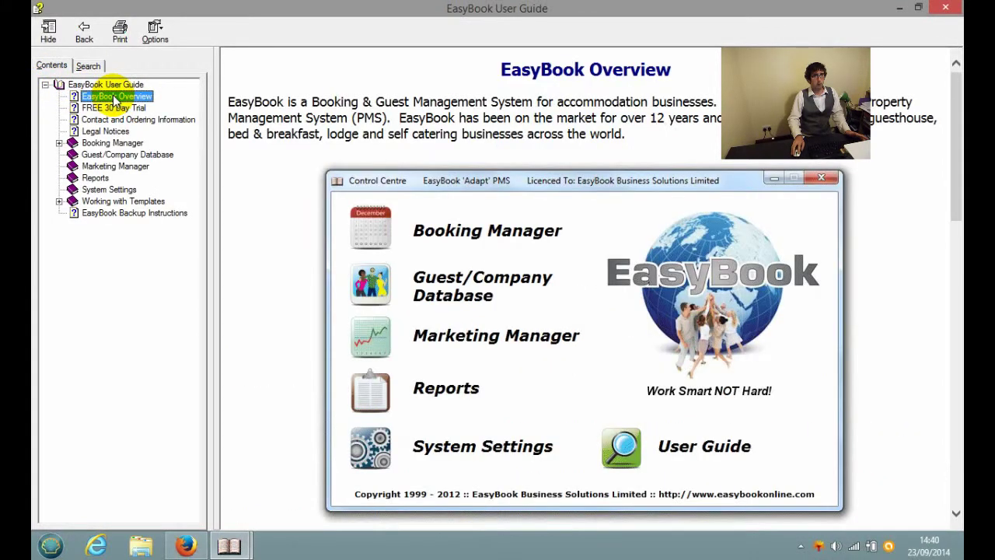
pyautogui.click(957, 156)
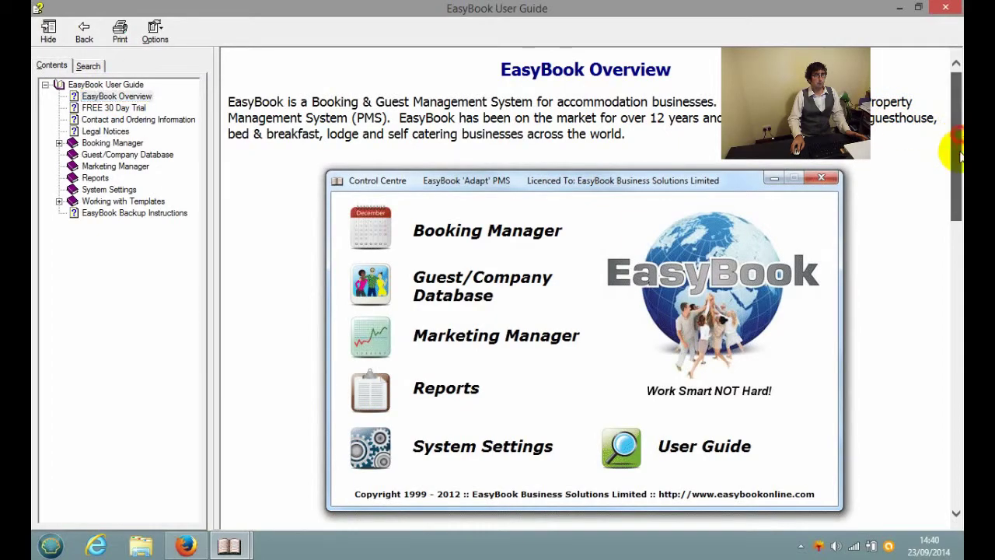
pyautogui.moveTo(959, 156); pyautogui.dragTo(959, 93)
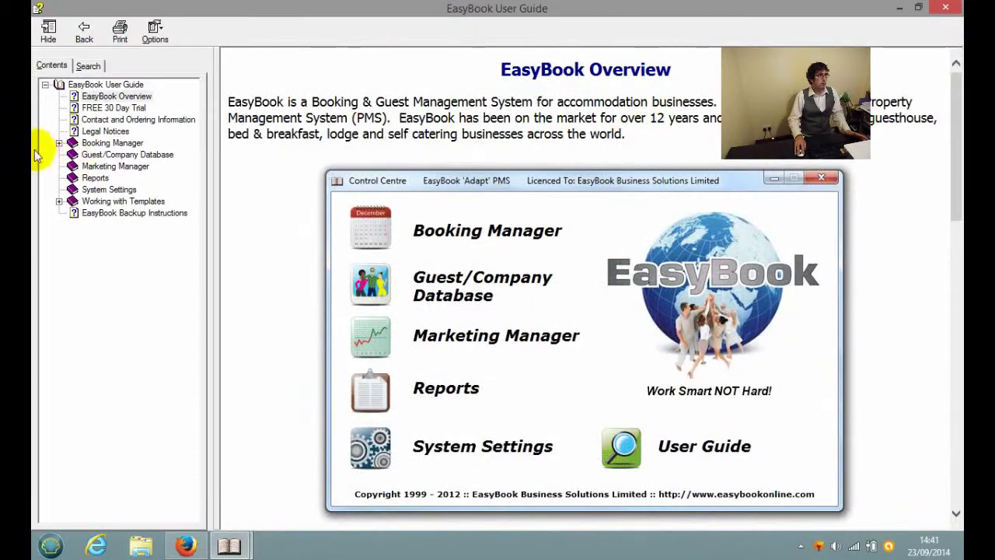
# Read through the FREE 30 Day Trial topic and open the Contact and Ordering Information topic
pyautogui.click(107, 109)
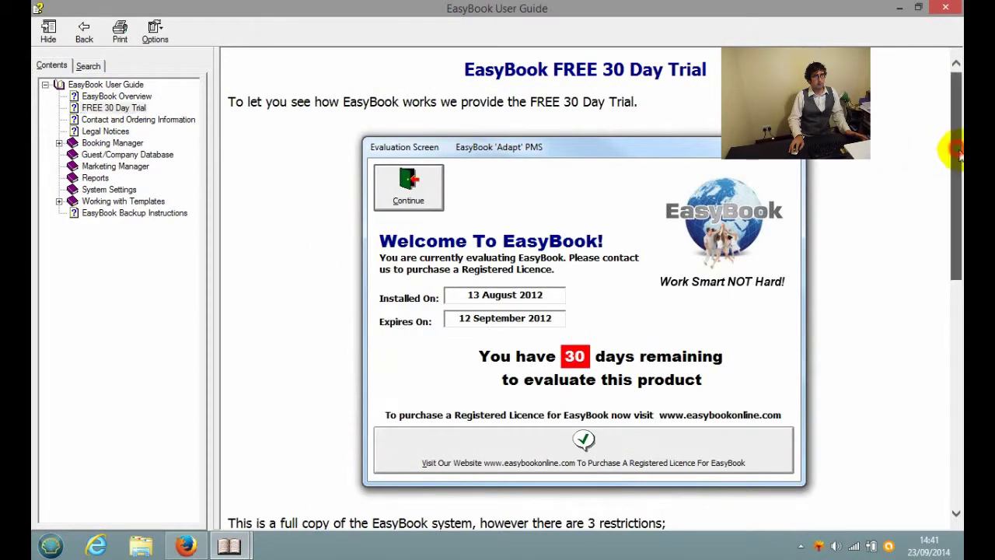
pyautogui.moveTo(958, 151); pyautogui.dragTo(955, 408)
pyautogui.click(133, 119)
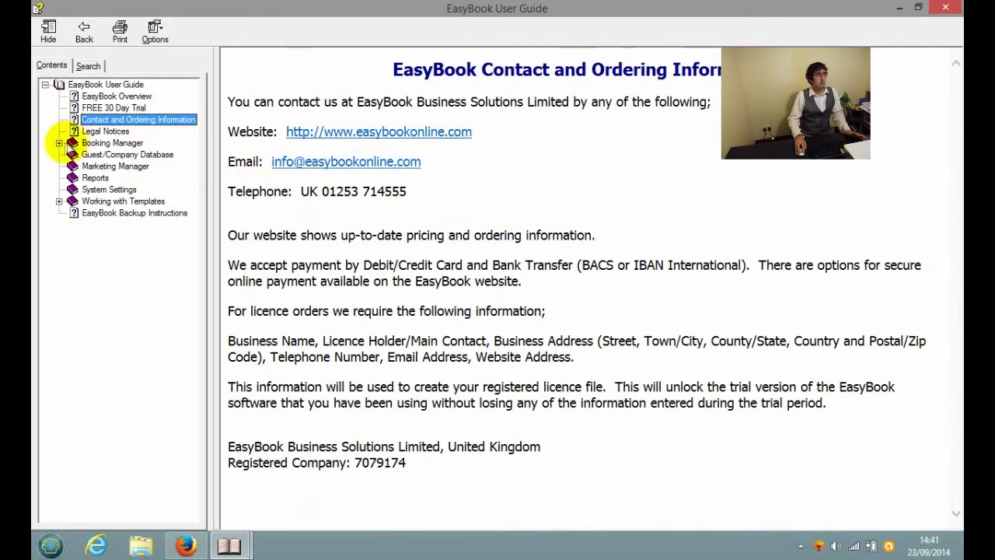
# Expand the guide's Booking Manager section and view its main page and the Availability Grid Screen topic
pyautogui.click(59, 143)
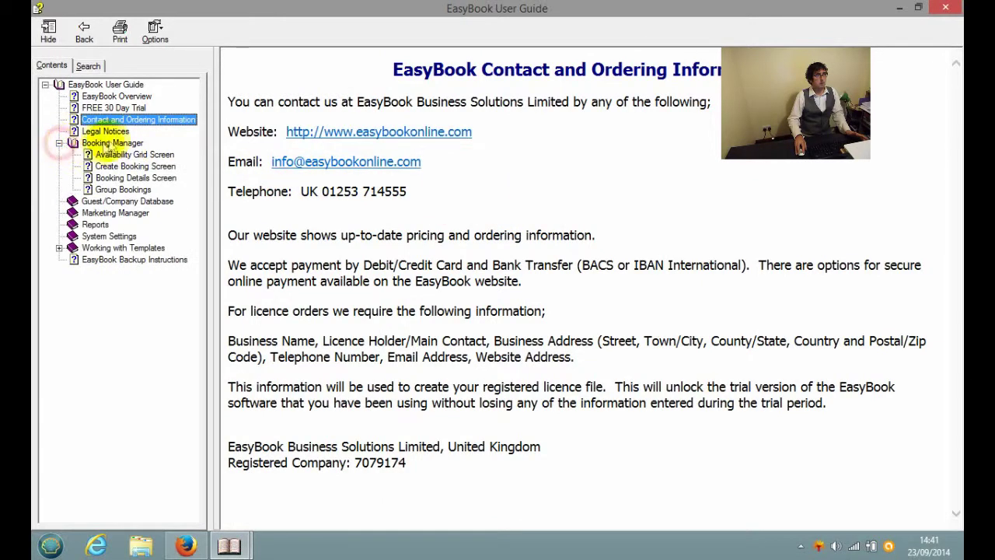
pyautogui.click(112, 143)
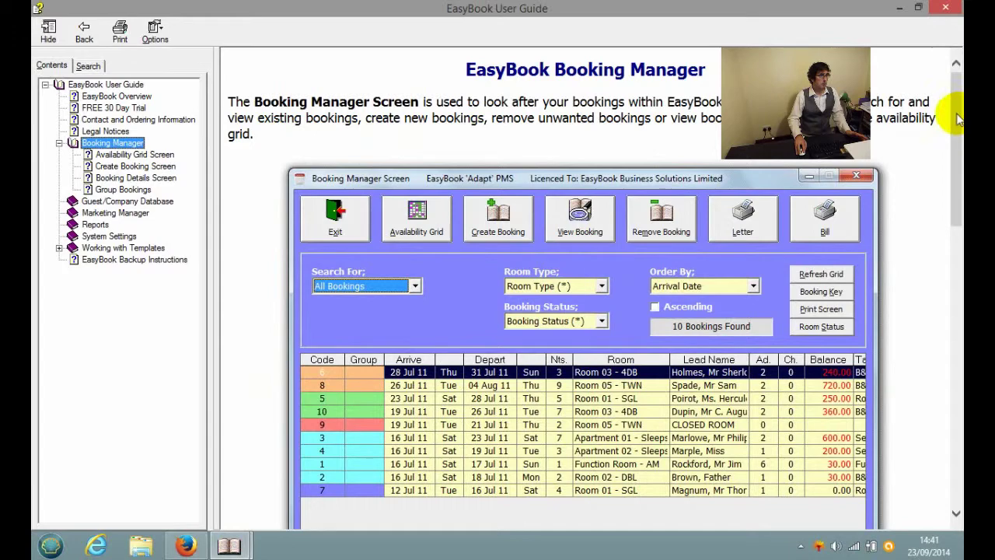
pyautogui.click(128, 155)
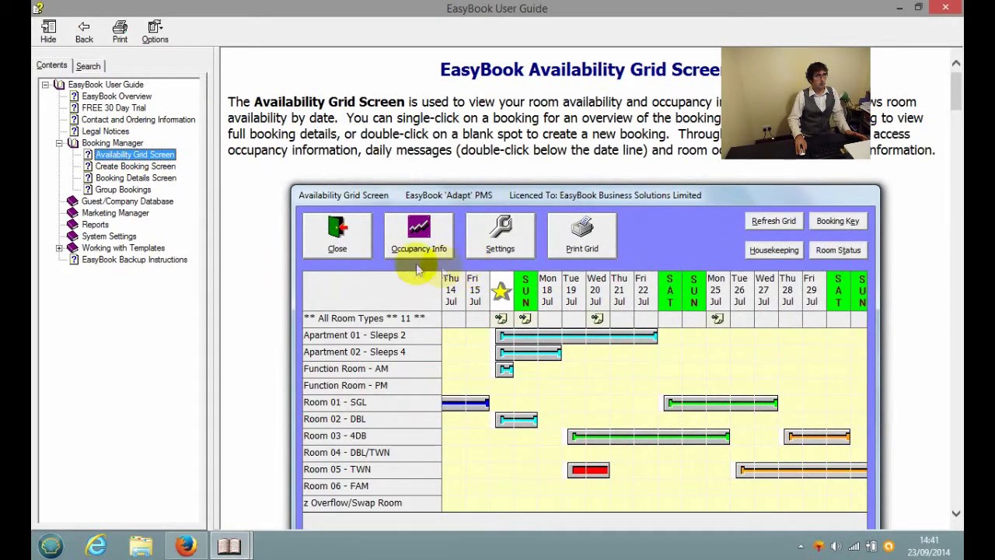